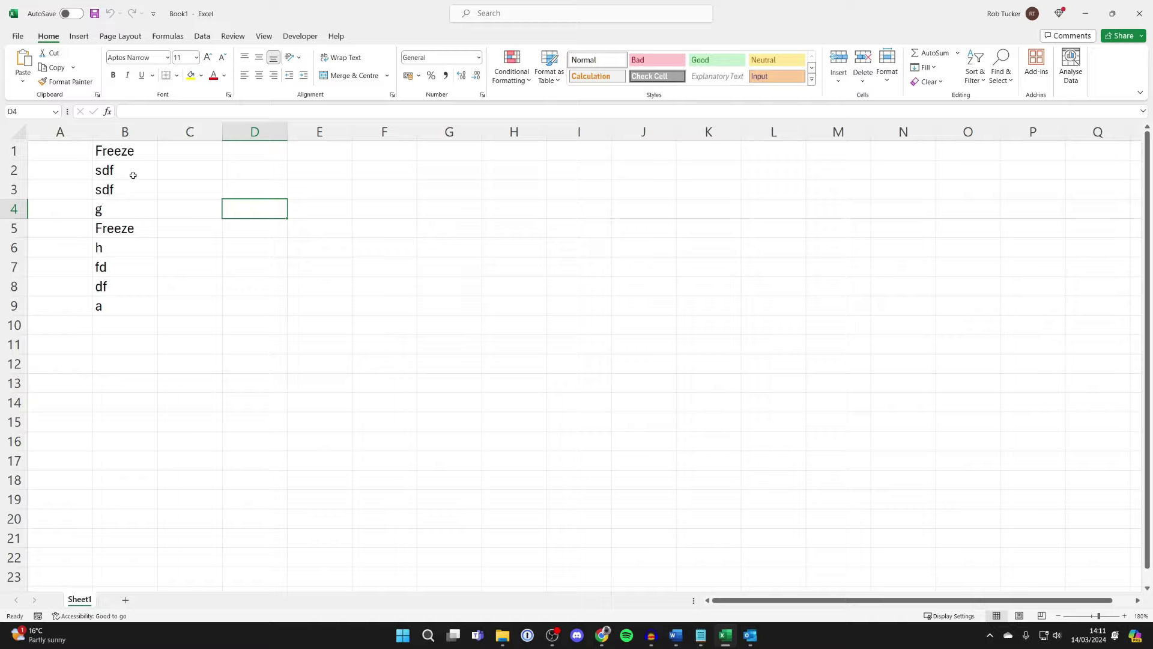
Step: Select cell B2 and apply Freeze Panes to lock row 1 and column A
left_click(130, 171)
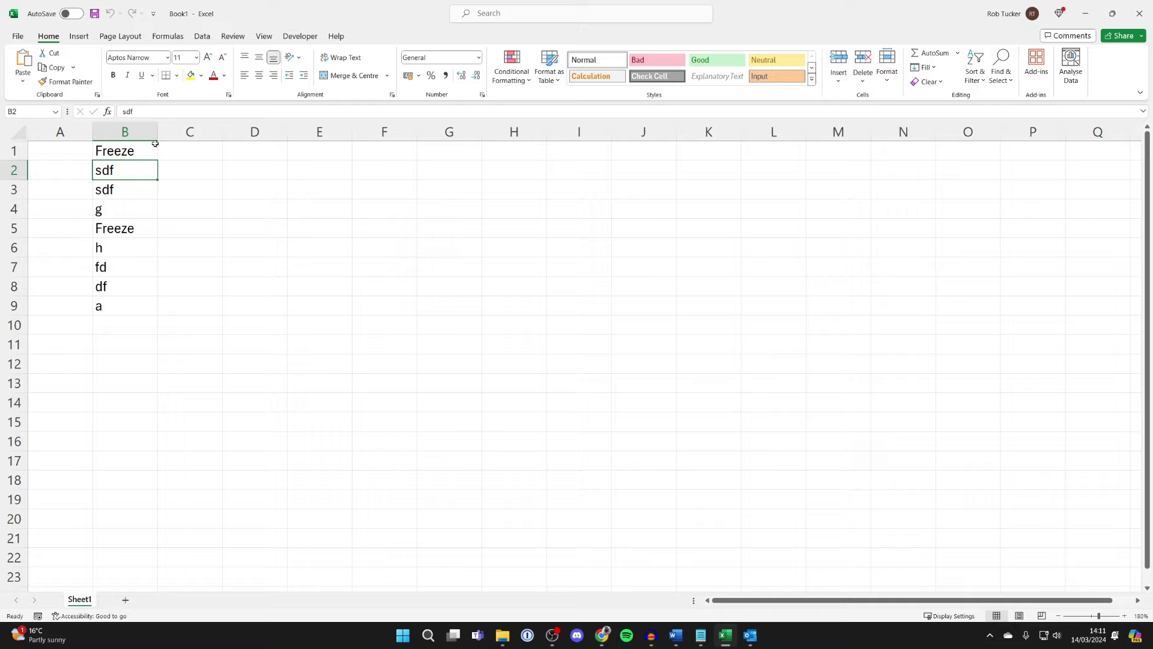
left_click(265, 37)
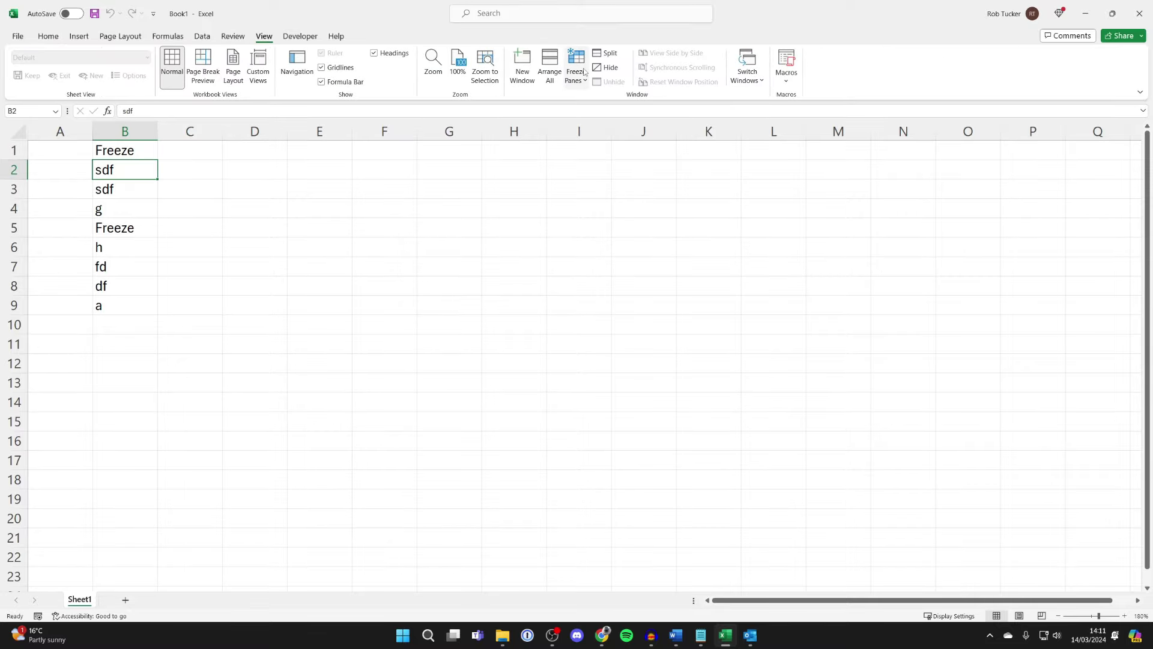
left_click(583, 72)
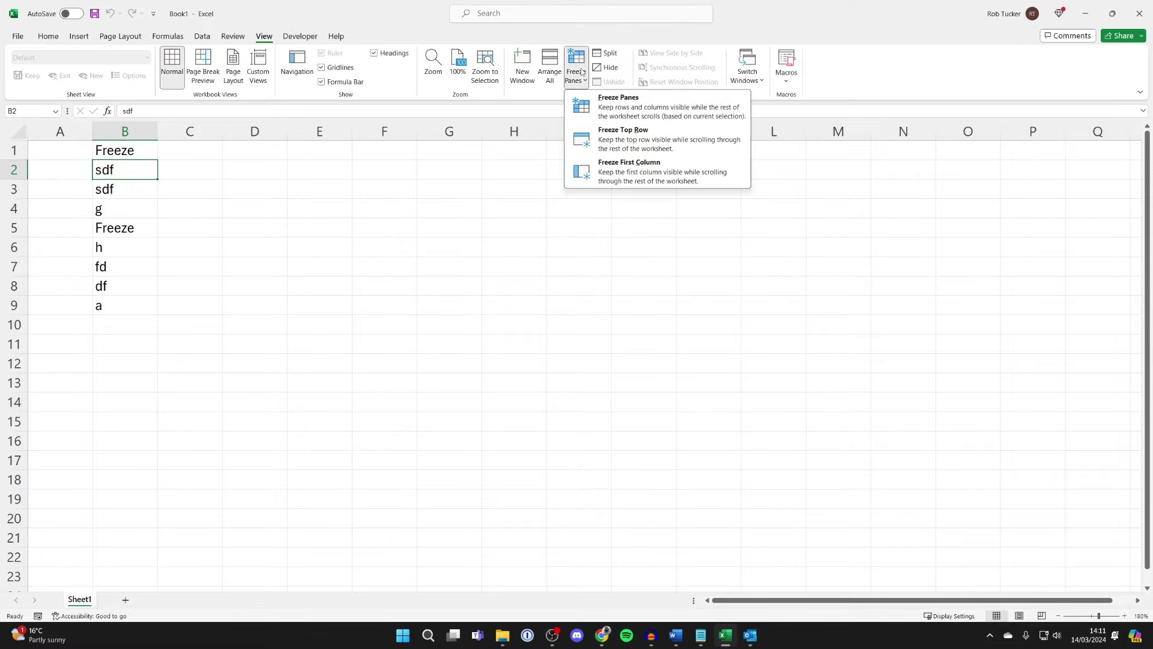
left_click(593, 110)
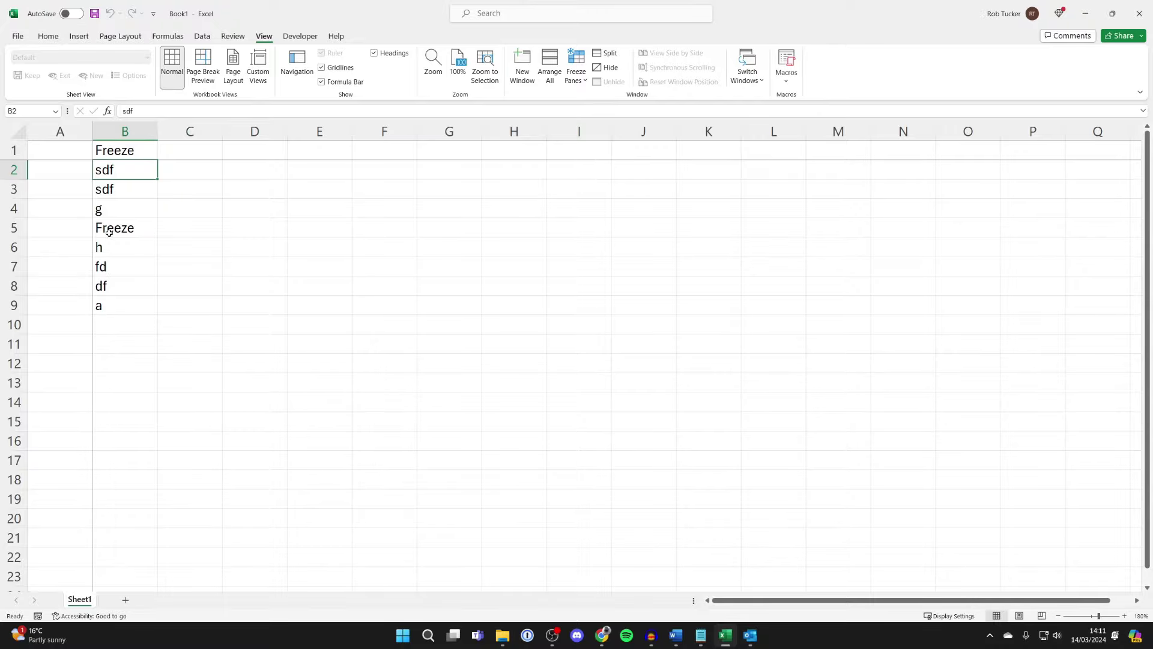
scroll(541, 329, "down", 1)
scroll(631, 406, "down", 1)
mouse_move(749, 601)
left_mouse_down()
mouse_move(772, 601)
mouse_move(750, 600)
left_mouse_up()
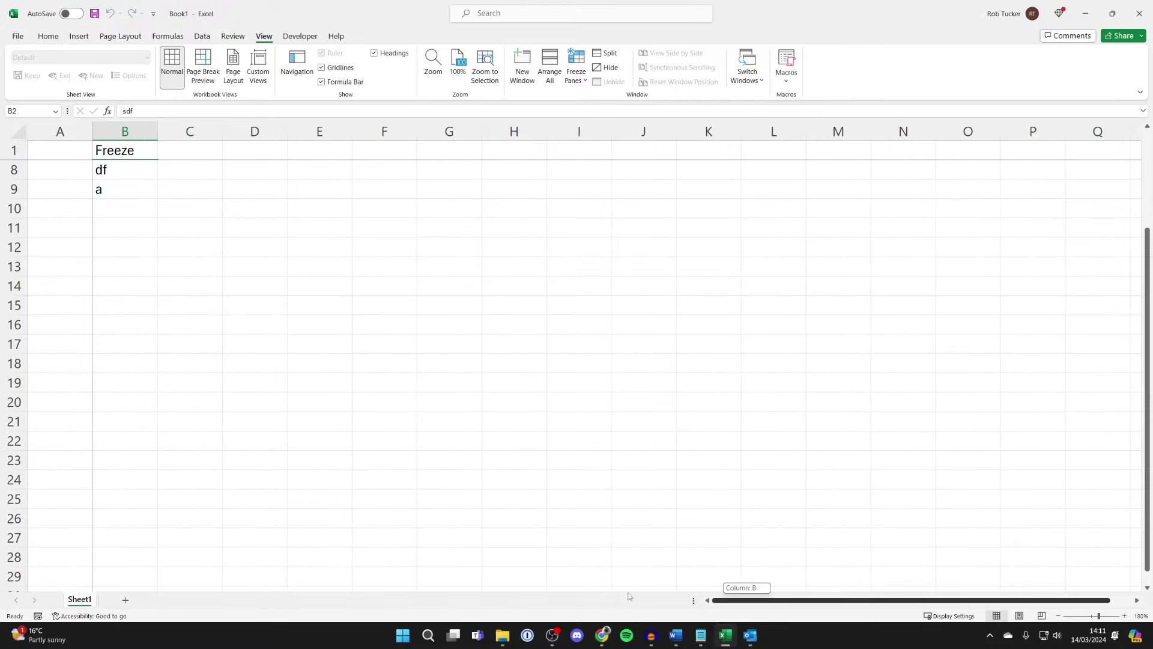
scroll(391, 419, "up", 1)
scroll(303, 198, "up", 2)
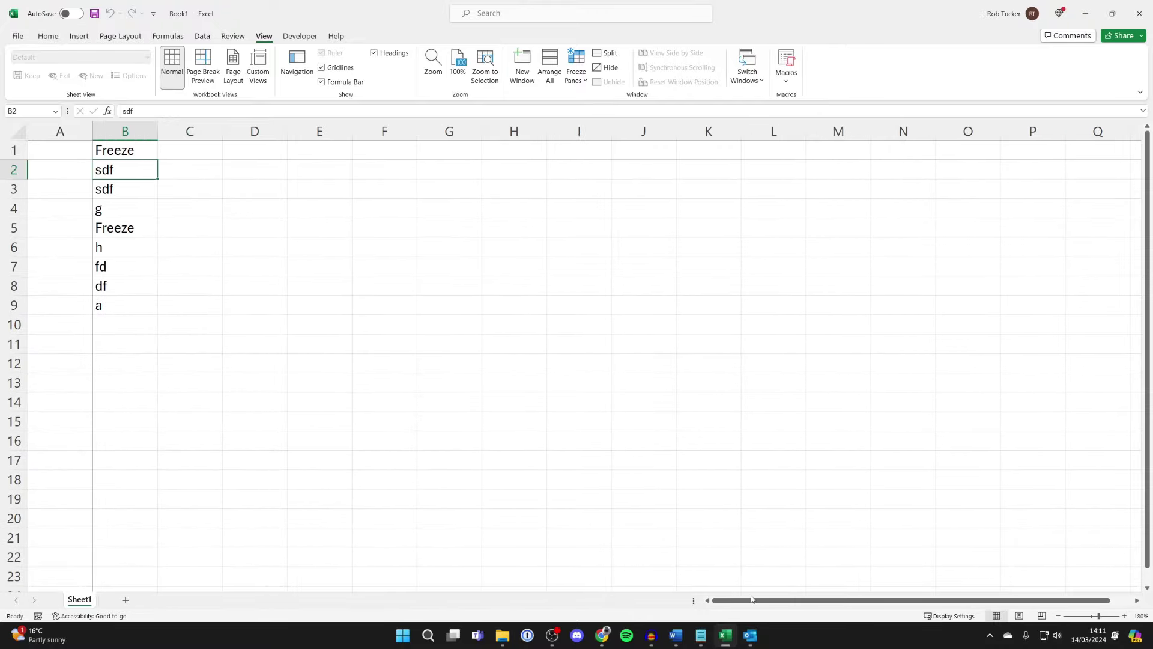